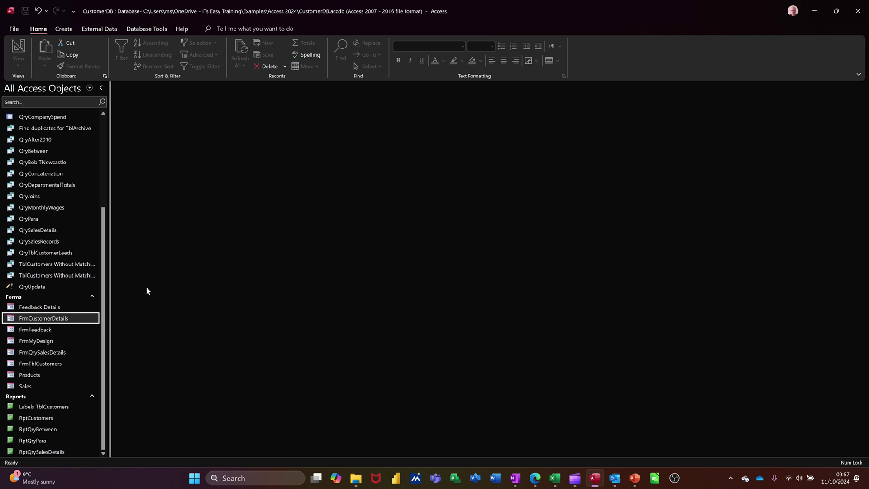
- Open the TblCustomers table to review its records and fields, and close it again
{"action": "left_click_drag", "start_coordinate": [104, 286], "coordinate": [120, 162]}
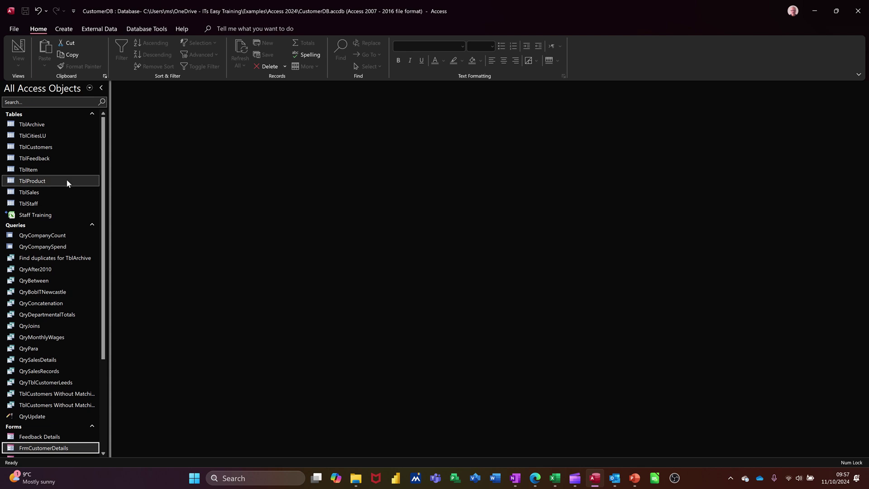
{"action": "double_click", "coordinate": [63, 147]}
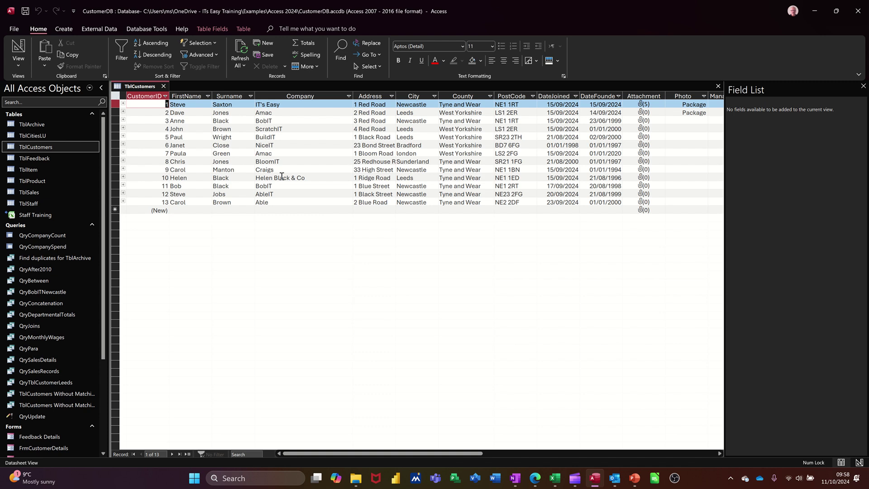
{"action": "left_click", "coordinate": [163, 87]}
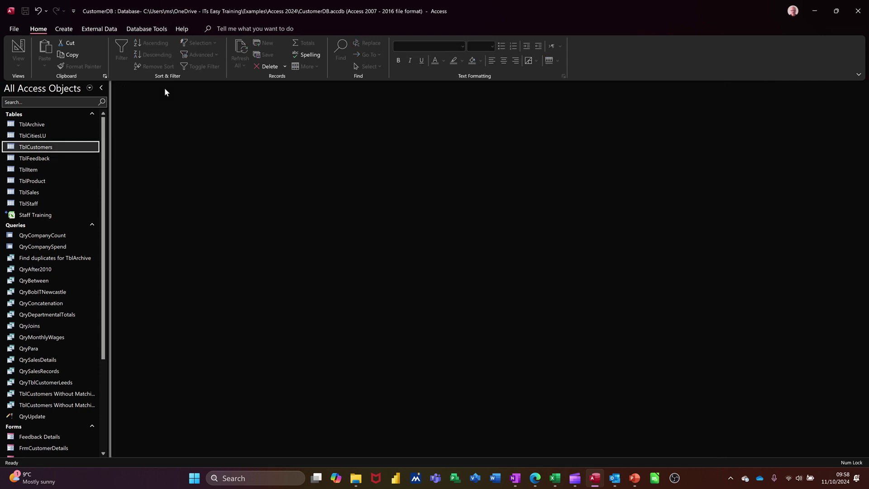
- Review the relationships between the customer, sales, feedback, product and staff tables, and close the diagram
{"action": "left_click", "coordinate": [143, 30]}
{"action": "left_click", "coordinate": [118, 47]}
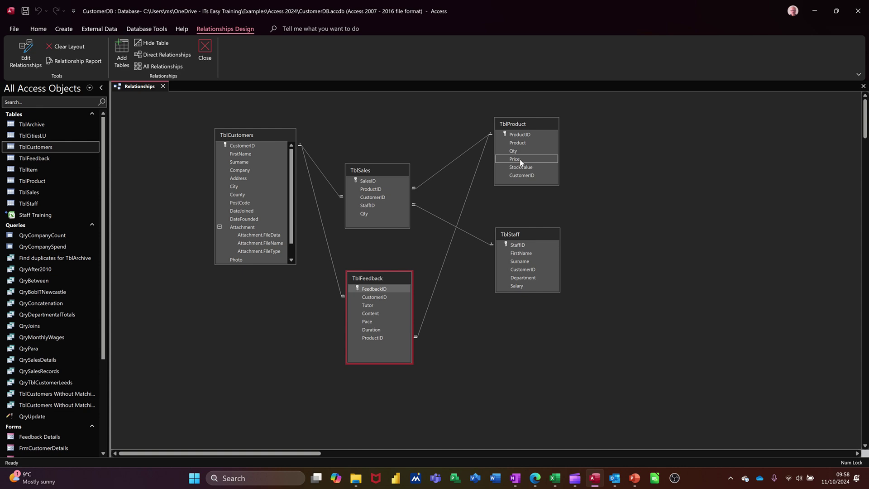
{"action": "left_click", "coordinate": [163, 86]}
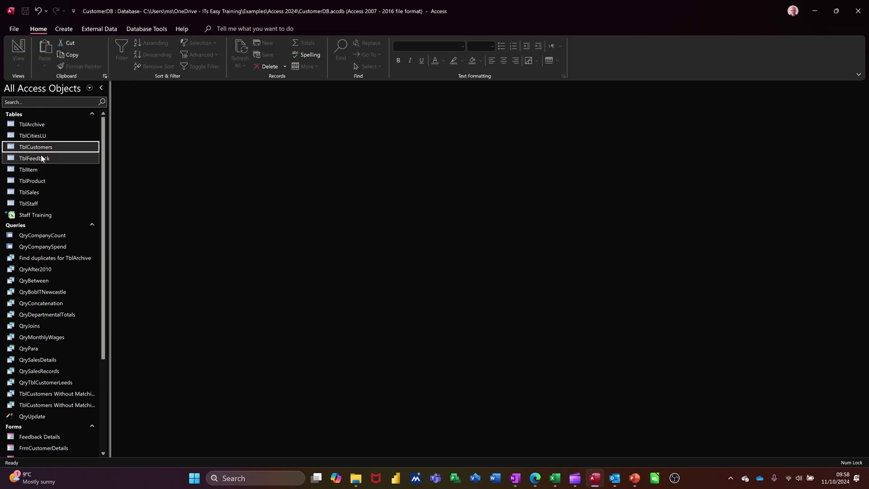
- Create a blank form in Design View and enlarge its Detail section to about 30 cm wide and 18 cm high
{"action": "left_click", "coordinate": [64, 29]}
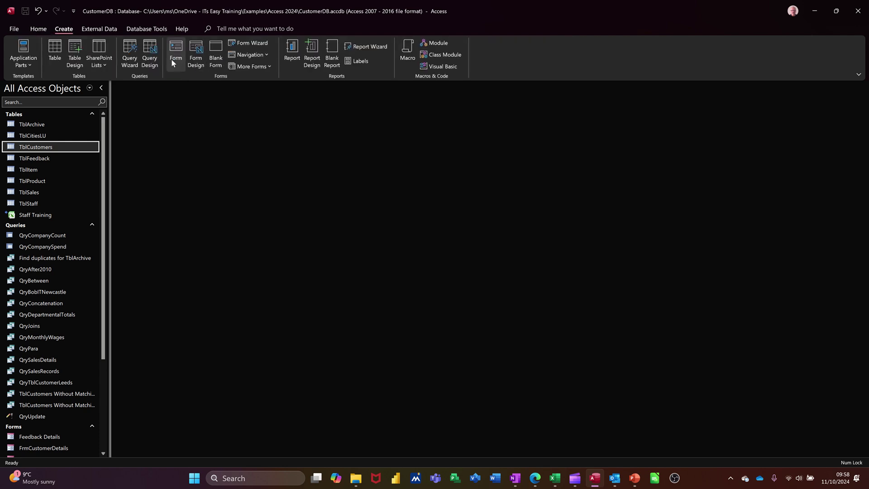
{"action": "left_click", "coordinate": [195, 54]}
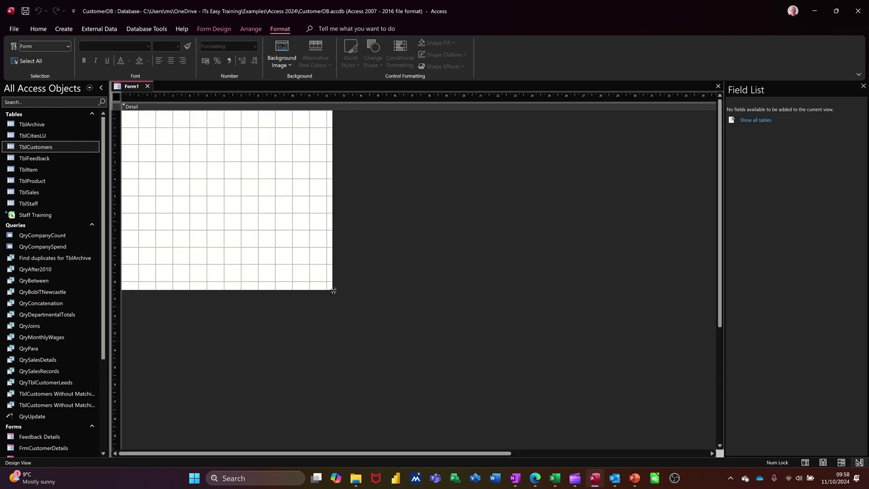
{"action": "left_click_drag", "start_coordinate": [332, 289], "coordinate": [631, 417]}
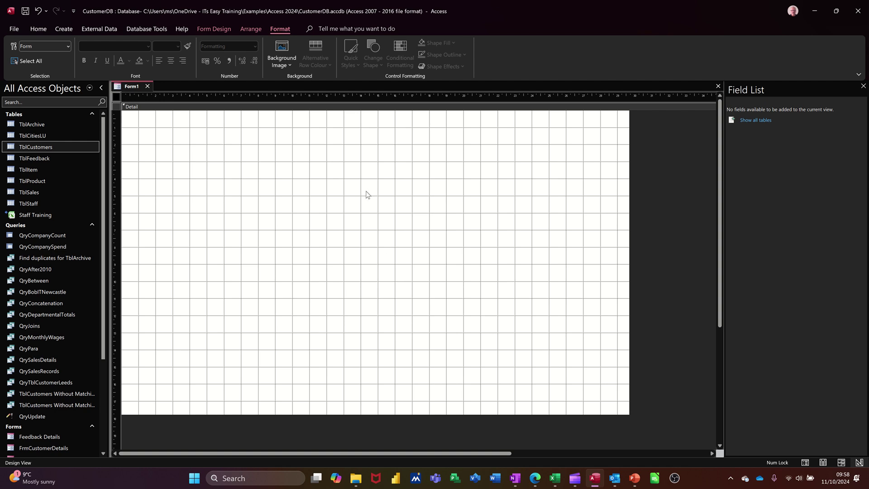
- Set the form's record source to TblCustomers
{"action": "left_click", "coordinate": [210, 30]}
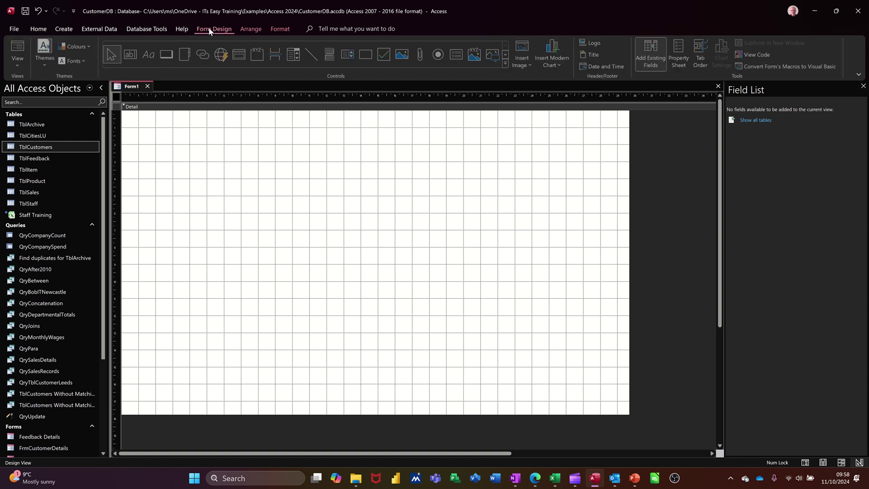
{"action": "left_click", "coordinate": [671, 59]}
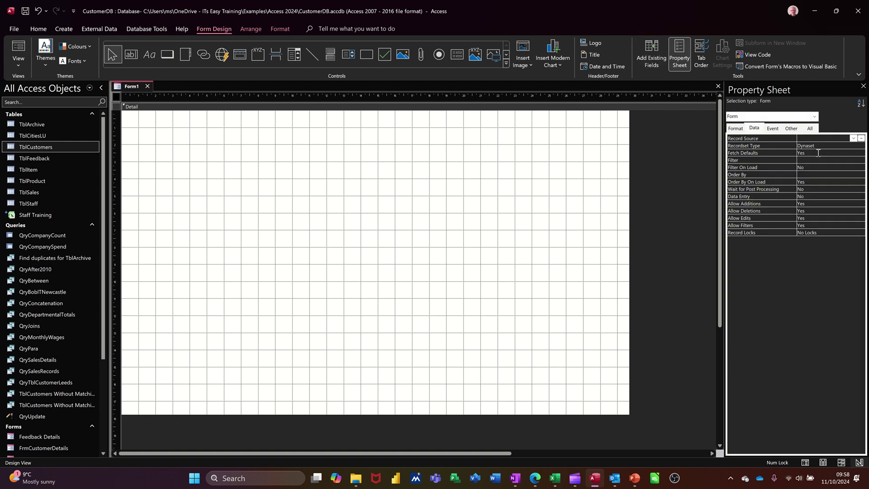
{"action": "left_click", "coordinate": [853, 138]}
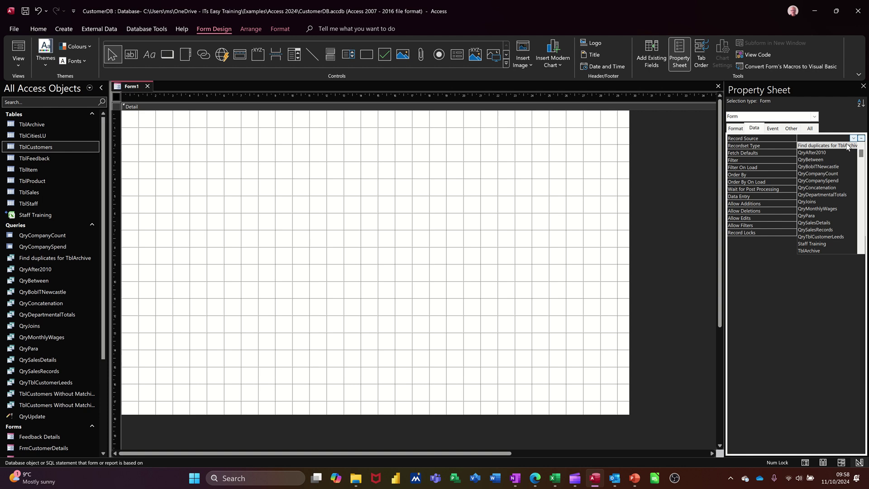
{"action": "scroll", "coordinate": [835, 199], "scroll_direction": "down", "scroll_amount": 3}
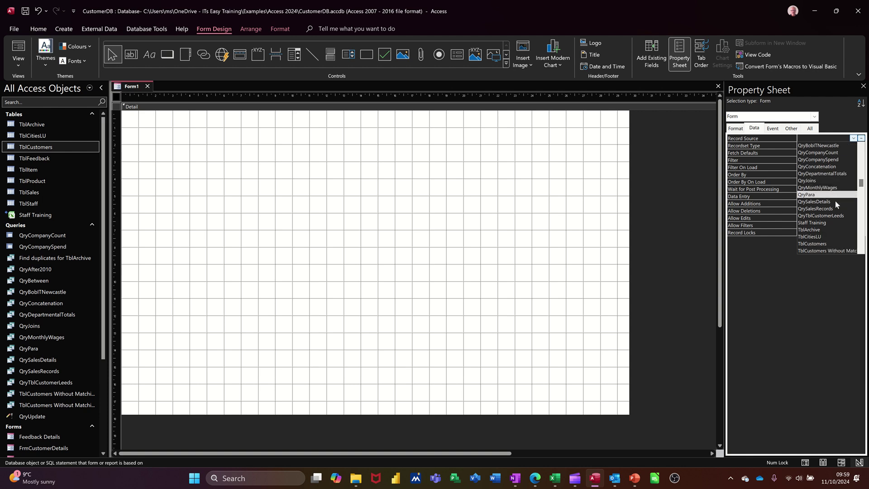
{"action": "scroll", "coordinate": [836, 203], "scroll_direction": "down", "scroll_amount": 1}
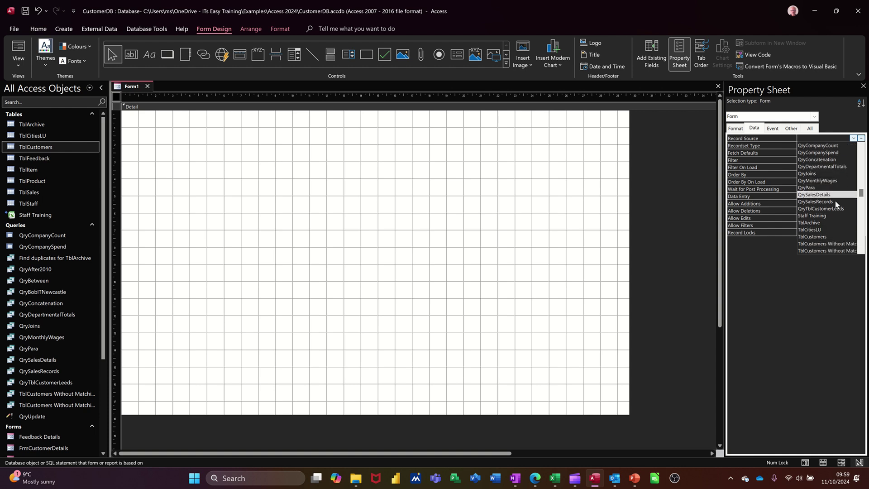
{"action": "left_click", "coordinate": [829, 238]}
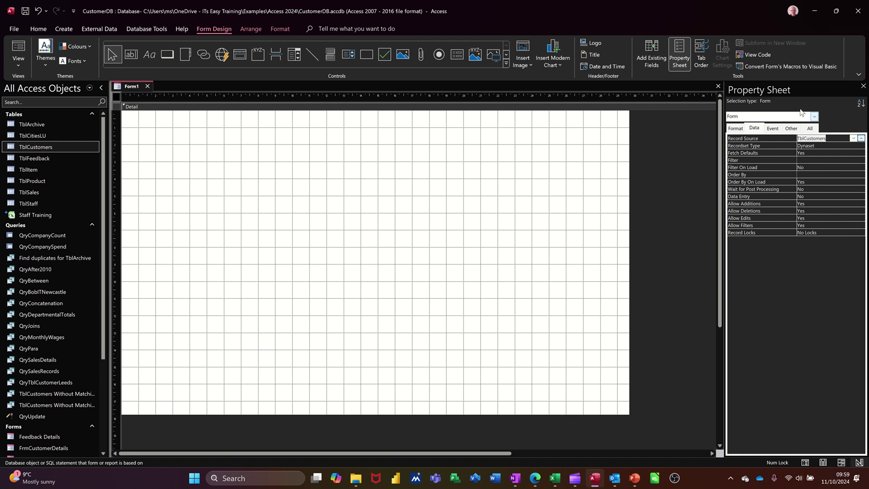
- Add the CustomerID, FirstName and Surname fields near the upper-left corner of the form's Detail section
{"action": "left_click", "coordinate": [662, 67]}
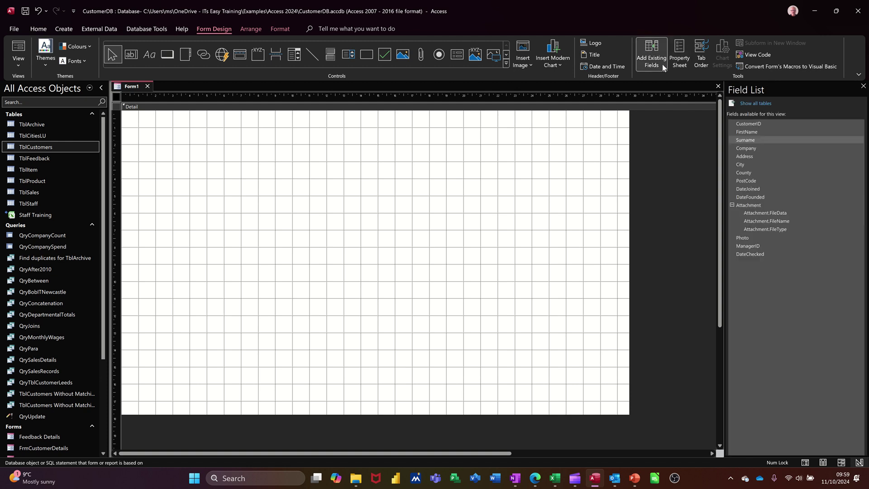
{"action": "left_click", "coordinate": [768, 140]}
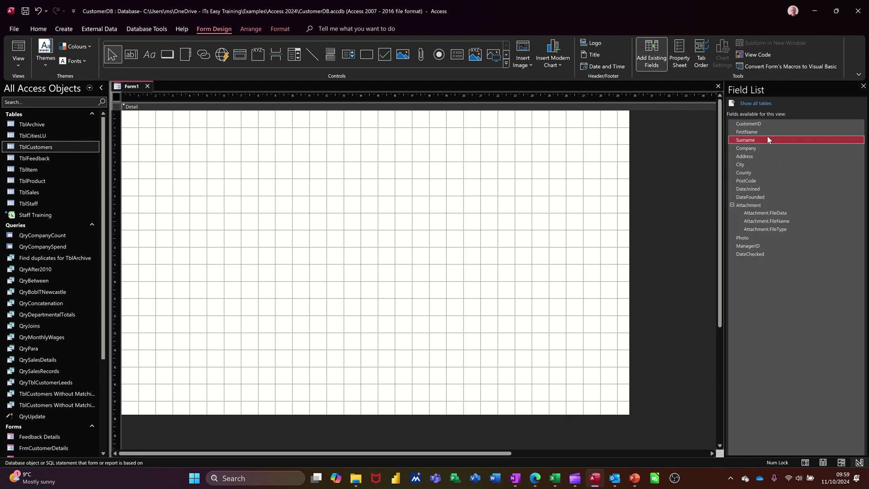
{"action": "left_click", "coordinate": [759, 124]}
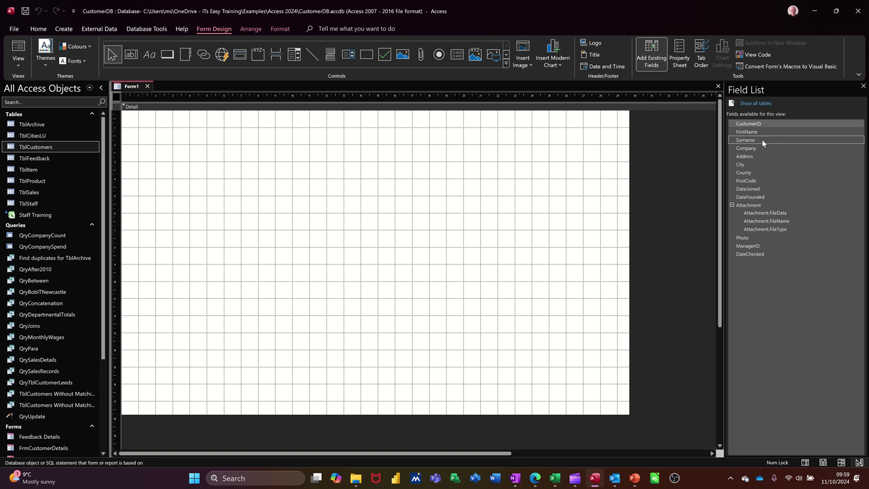
{"action": "left_click", "coordinate": [762, 139], "text": "shift"}
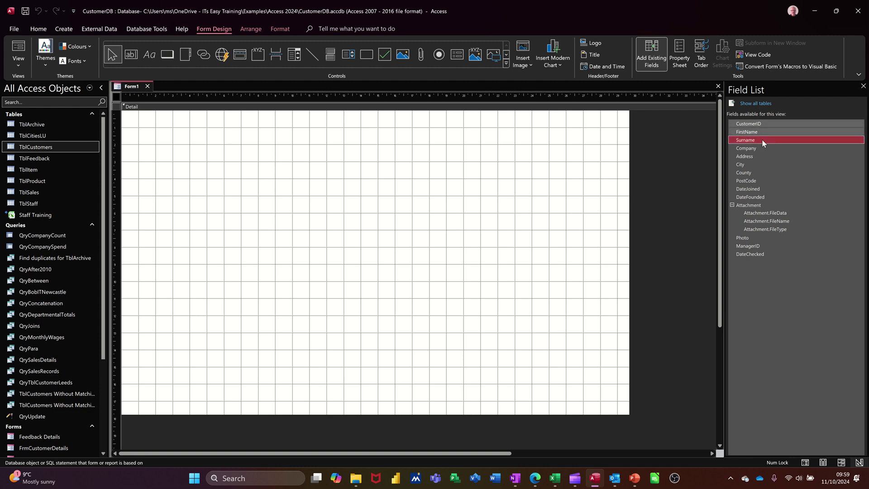
{"action": "left_click_drag", "start_coordinate": [767, 132], "coordinate": [213, 130]}
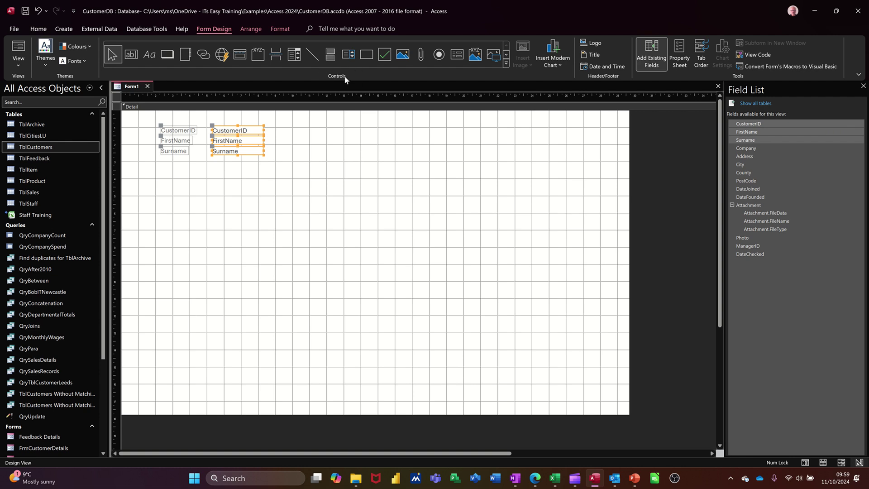
- Draw a tab control about 21 cm wide and 10 cm high below the Surname field
{"action": "left_click", "coordinate": [506, 66]}
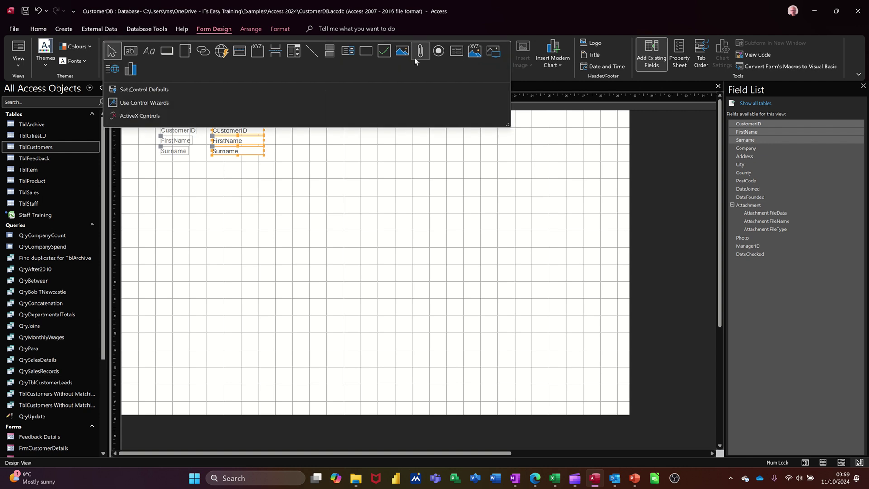
{"action": "left_click", "coordinate": [184, 54]}
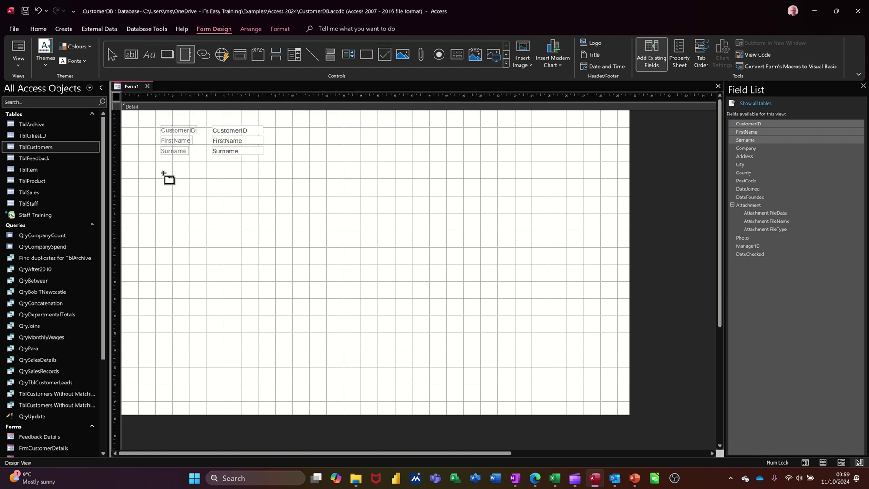
{"action": "left_click_drag", "start_coordinate": [166, 175], "coordinate": [527, 346]}
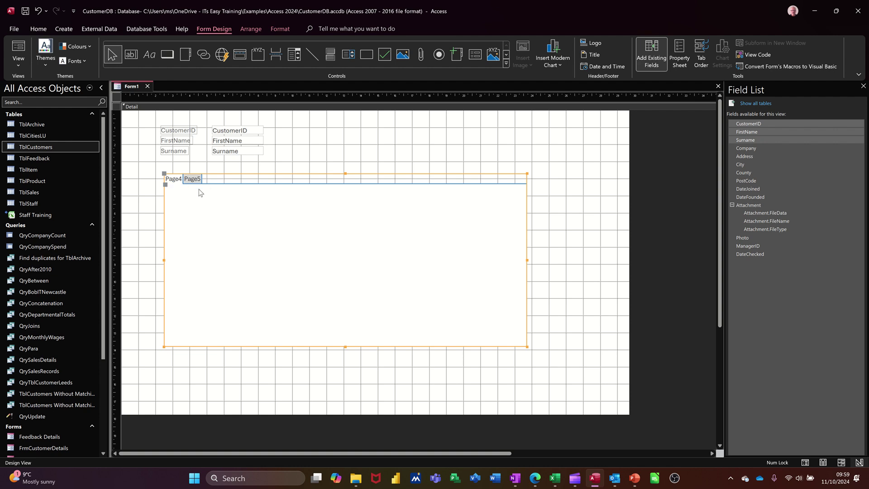
- Place the Company, Address, City, County and PostCode fields on the first page of the tab control
{"action": "left_click", "coordinate": [745, 148]}
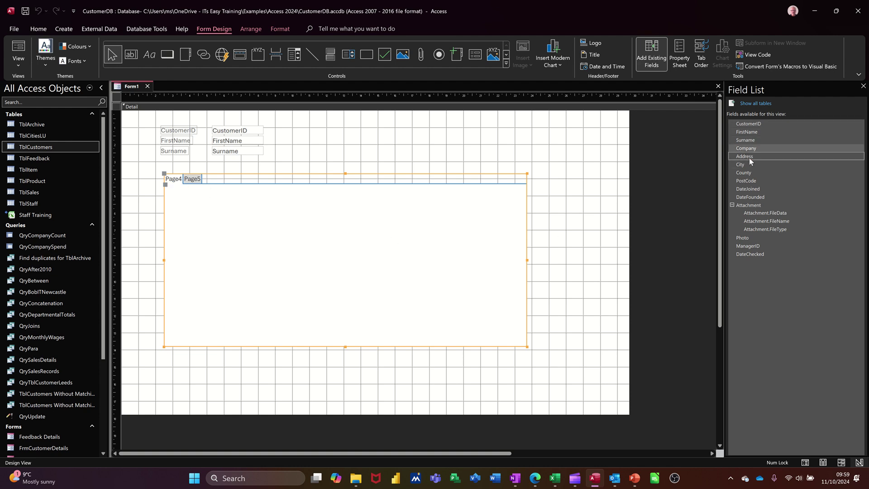
{"action": "left_click", "coordinate": [765, 180], "text": "shift"}
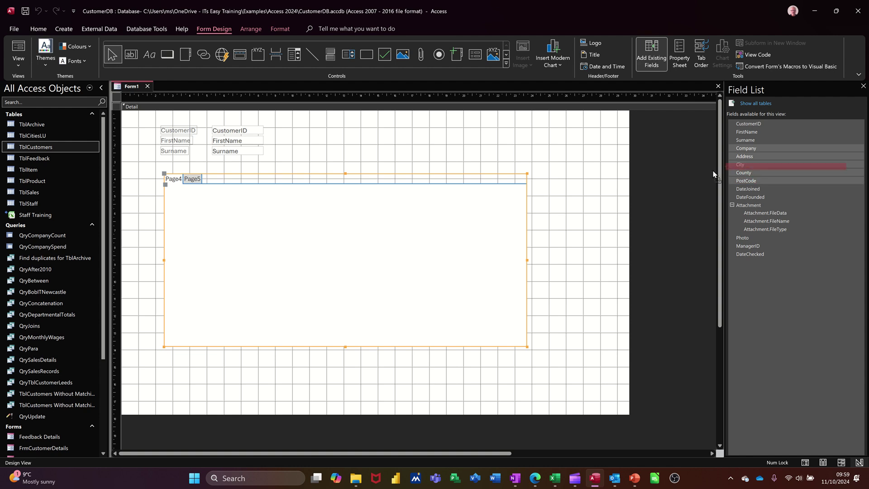
{"action": "left_click_drag", "start_coordinate": [757, 164], "coordinate": [249, 201]}
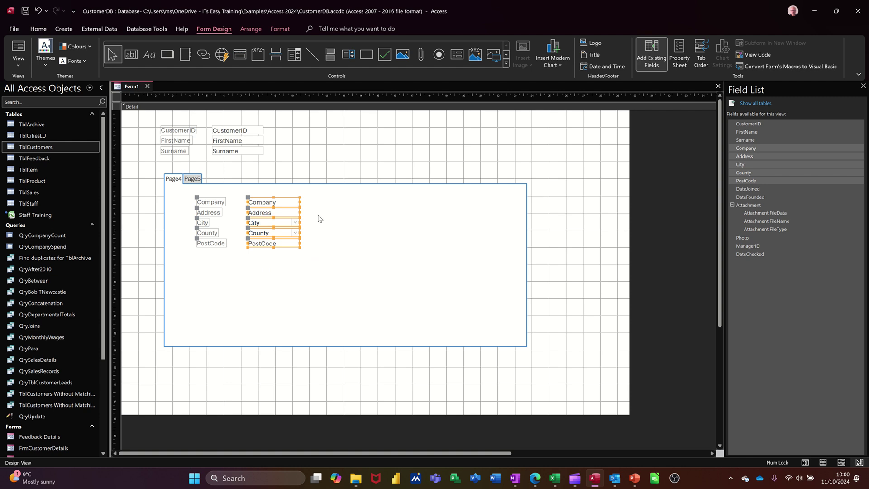
- Place the DateJoined and DateFounded fields on the second page of the tab control
{"action": "left_click", "coordinate": [192, 179]}
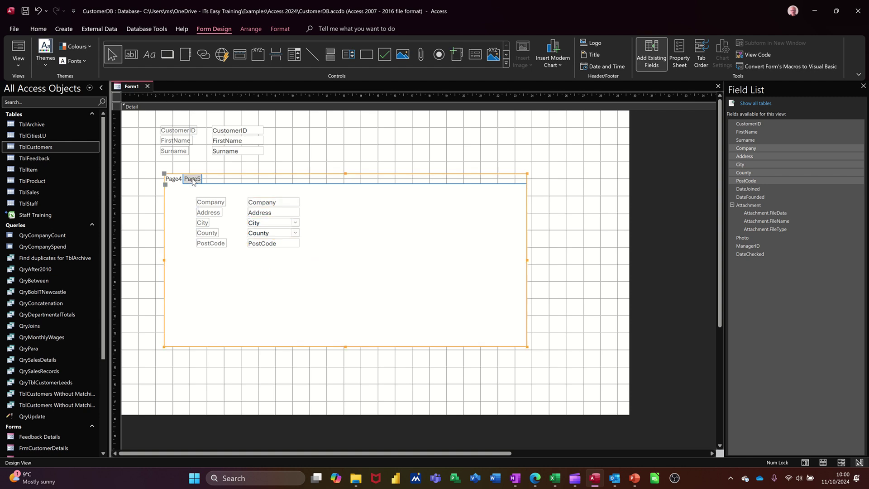
{"action": "left_click", "coordinate": [745, 189]}
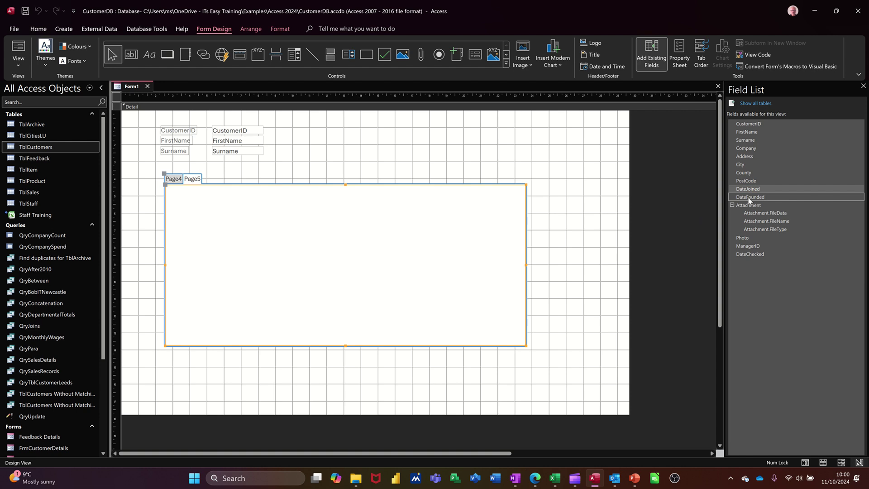
{"action": "left_click", "coordinate": [755, 197], "text": "shift"}
{"action": "left_click_drag", "start_coordinate": [756, 197], "coordinate": [214, 194]}
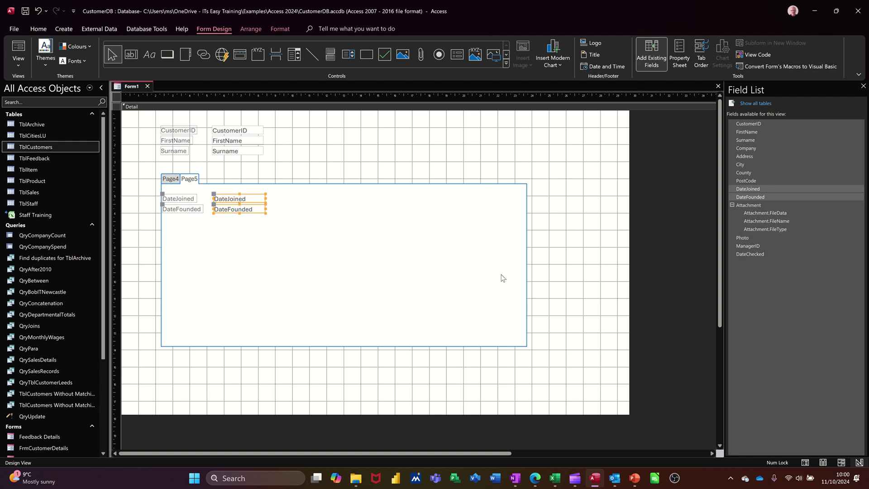
- Insert a third page in the tab control and place the Photo field on it, its frame enlarged to about 11 by 7 cm
{"action": "right_click", "coordinate": [194, 182]}
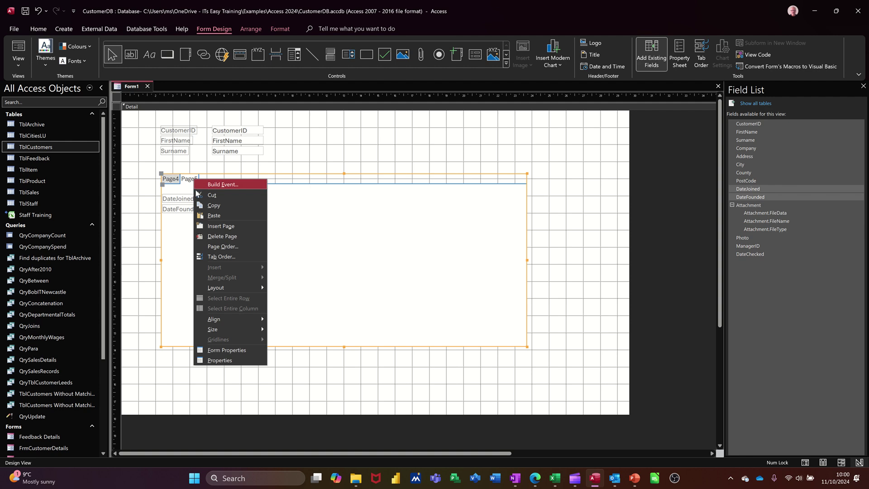
{"action": "left_click", "coordinate": [211, 229]}
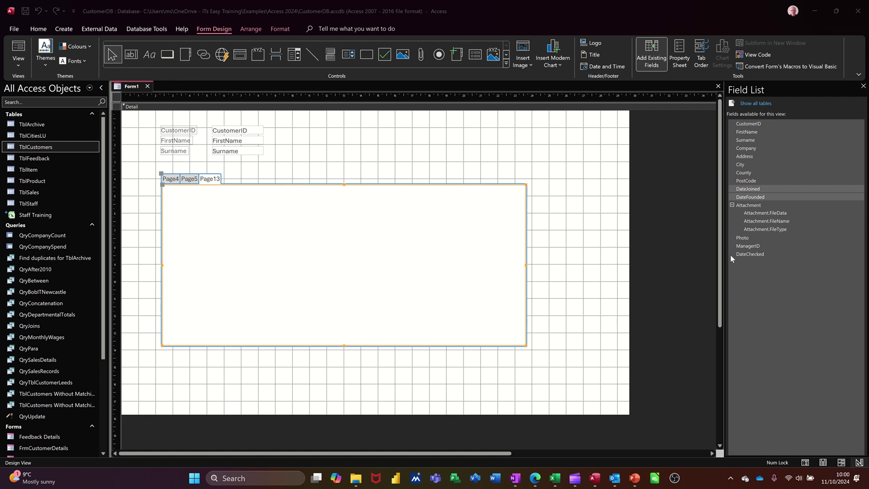
{"action": "left_click", "coordinate": [741, 236]}
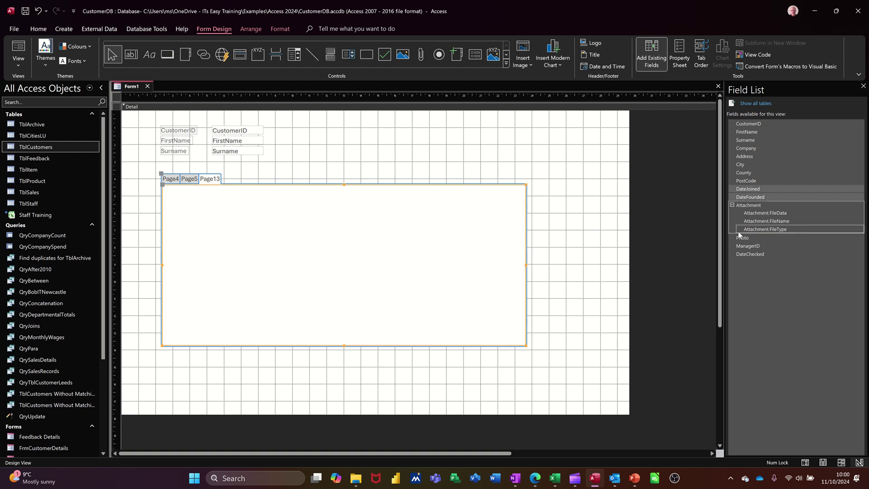
{"action": "left_click_drag", "start_coordinate": [739, 239], "coordinate": [245, 194]}
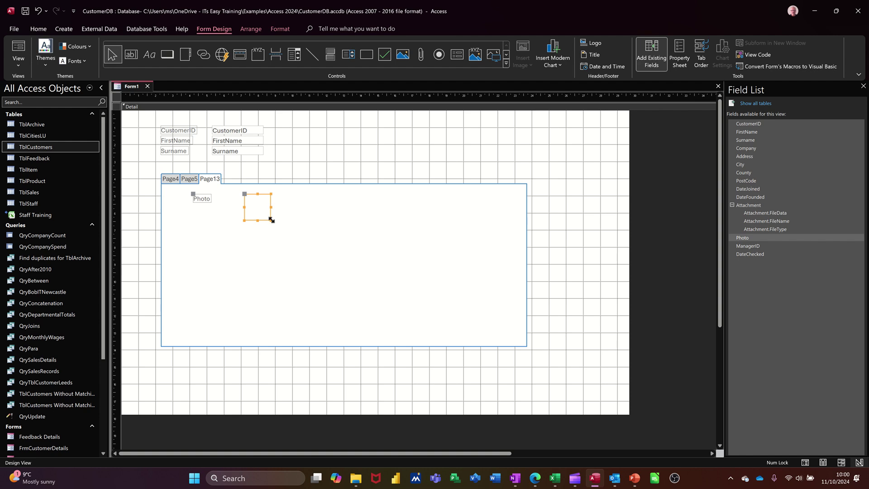
{"action": "left_click_drag", "start_coordinate": [272, 221], "coordinate": [433, 317]}
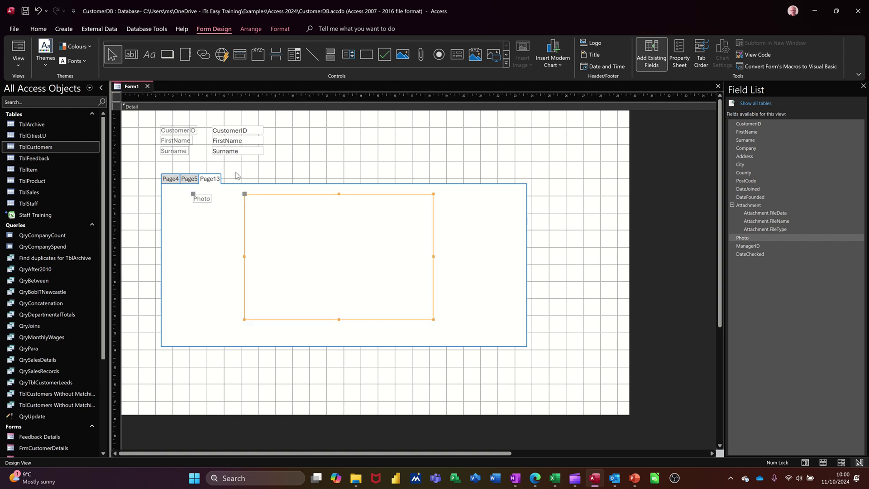
- Insert a fourth page in the tab control
{"action": "right_click", "coordinate": [216, 182]}
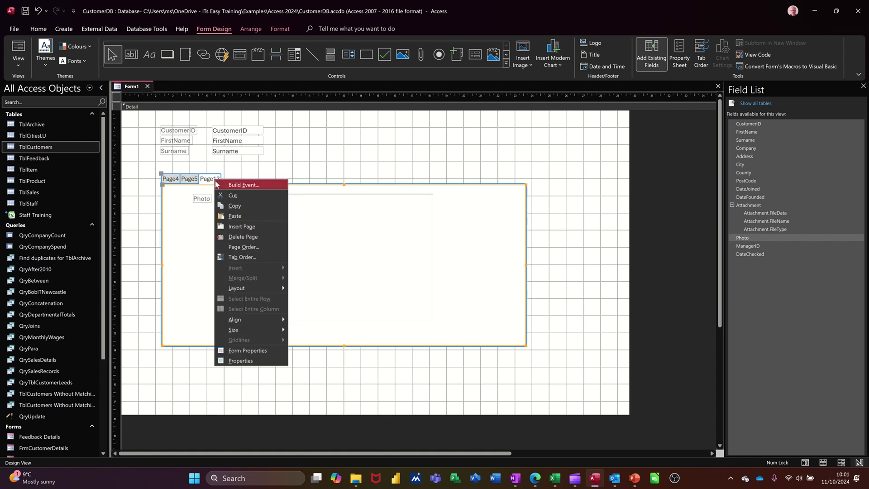
{"action": "left_click", "coordinate": [247, 227]}
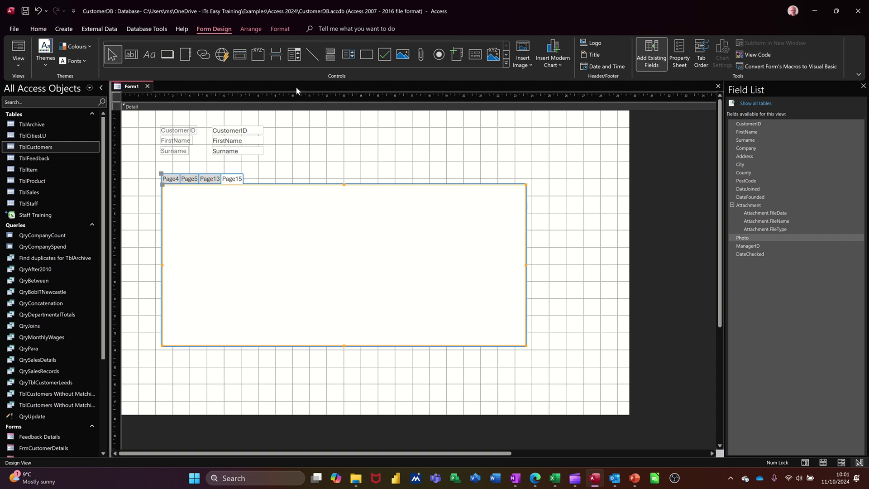
- Add a subform on the fourth page using the existing form FrmFeedback, linked to TblCustomers by CustomerID and named FrmFeedback
{"action": "left_click", "coordinate": [475, 57]}
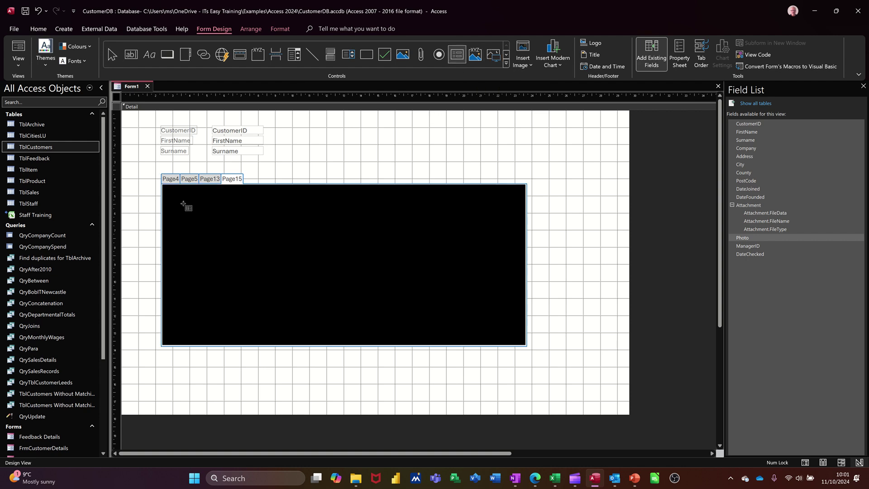
{"action": "mouse_move", "coordinate": [188, 201]}
{"action": "left_mouse_down"}
{"action": "mouse_move", "coordinate": [393, 304]}
{"action": "mouse_move", "coordinate": [499, 329]}
{"action": "left_mouse_up"}
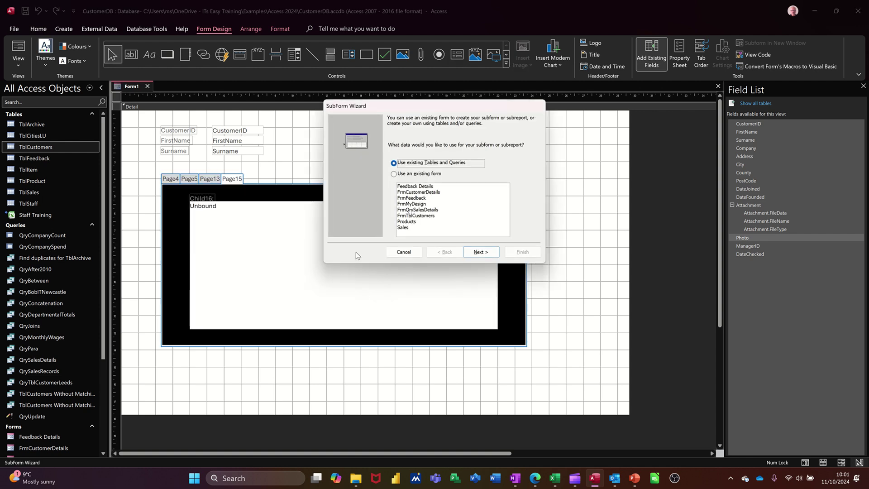
{"action": "left_click", "coordinate": [409, 201]}
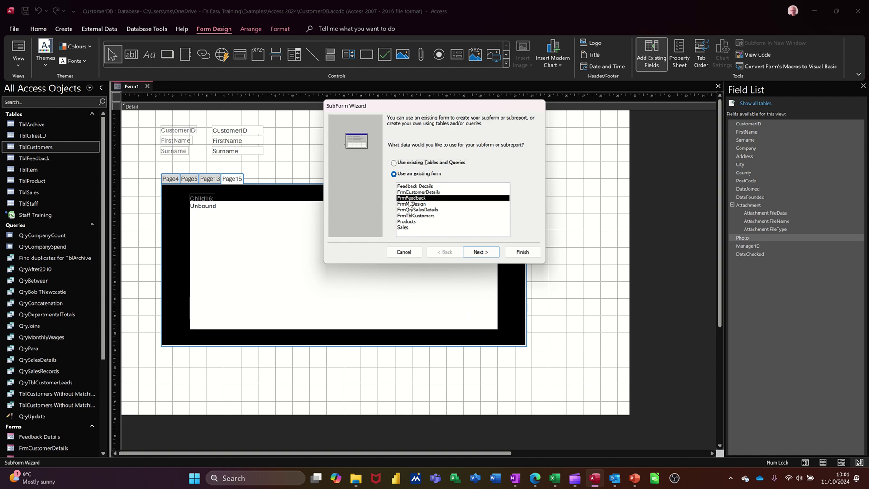
{"action": "left_click", "coordinate": [480, 257]}
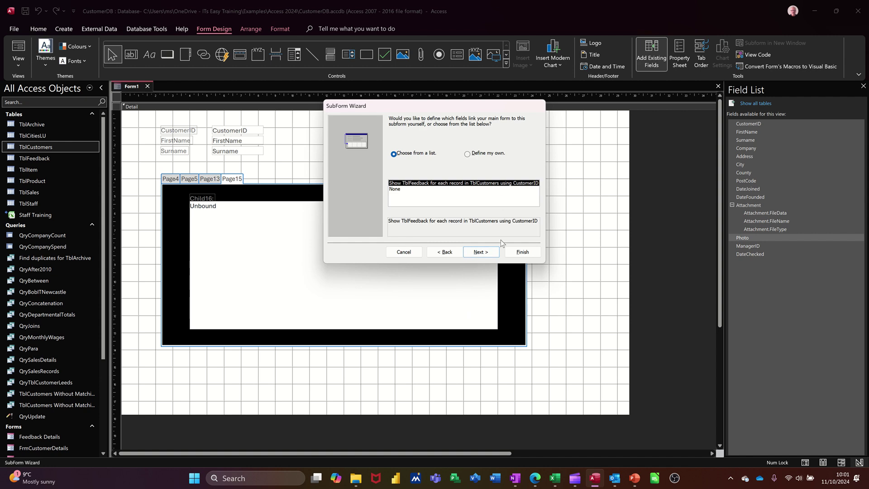
{"action": "left_click", "coordinate": [481, 254]}
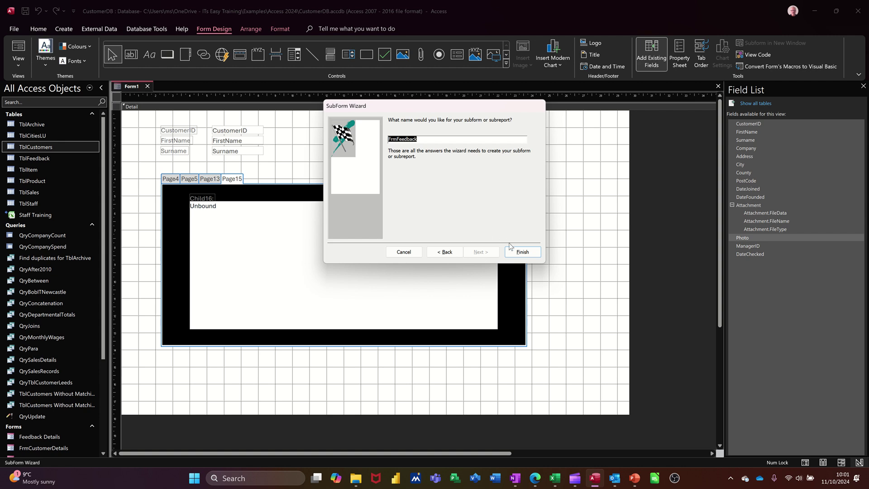
{"action": "left_click", "coordinate": [519, 252]}
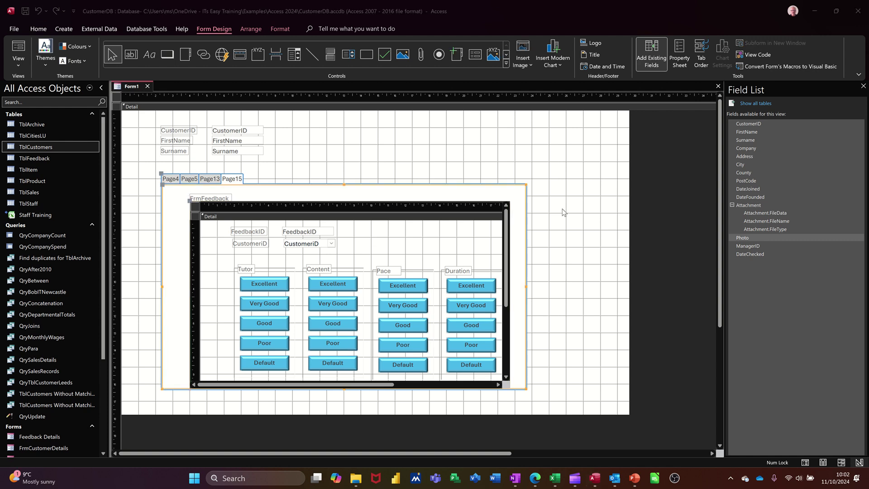
- Set the fourth page's caption to Feedback and the third page's caption to Phots
{"action": "left_click", "coordinate": [231, 183]}
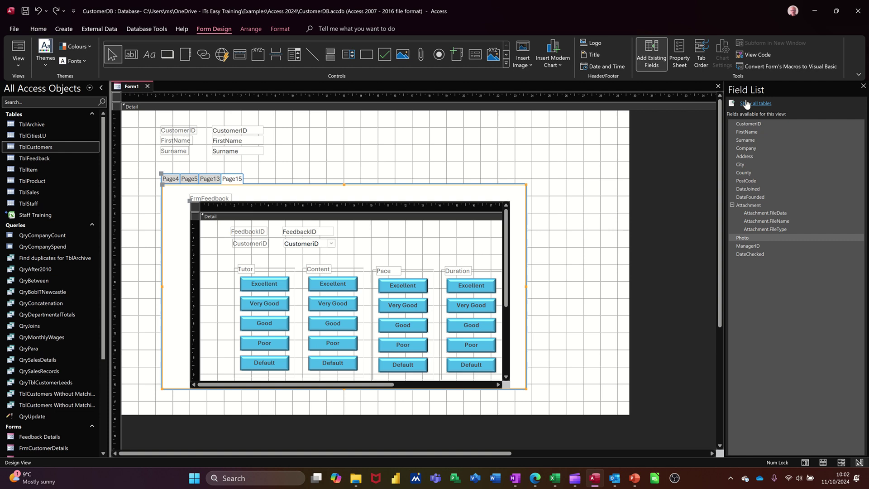
{"action": "left_click", "coordinate": [680, 60]}
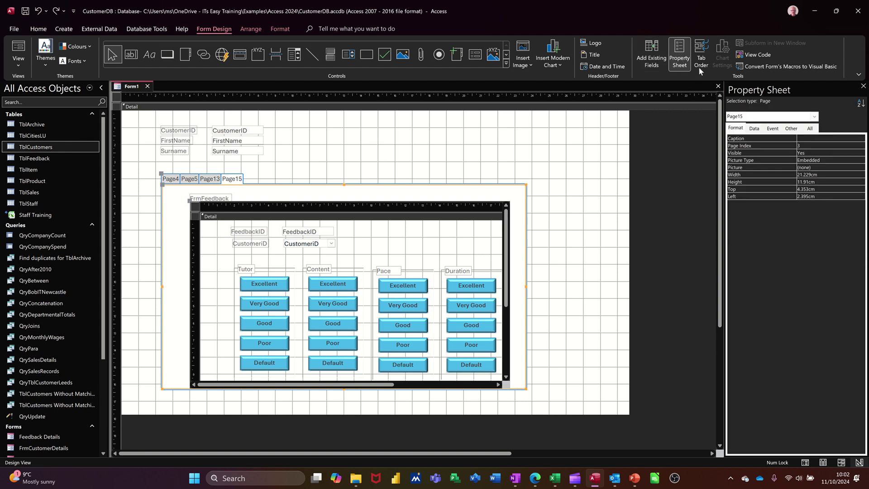
{"action": "left_click", "coordinate": [802, 138]}
{"action": "left_click", "coordinate": [209, 182]}
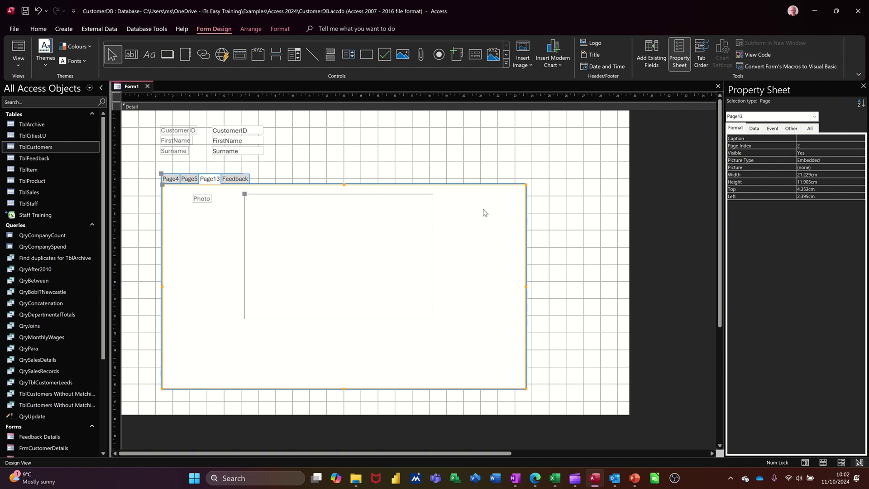
{"action": "left_click", "coordinate": [807, 139]}
- Set the second page's caption to Dates and the first page's caption to General
{"action": "left_click", "coordinate": [188, 180]}
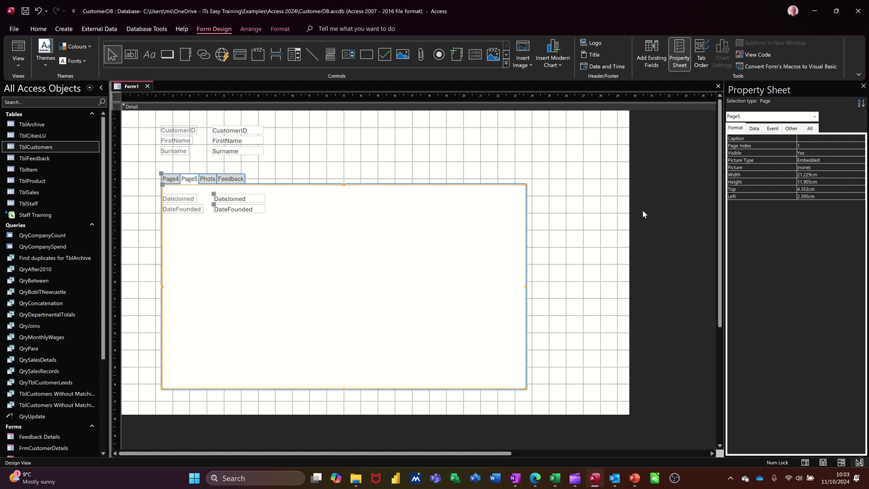
{"action": "left_click", "coordinate": [805, 139]}
{"action": "left_click", "coordinate": [170, 180]}
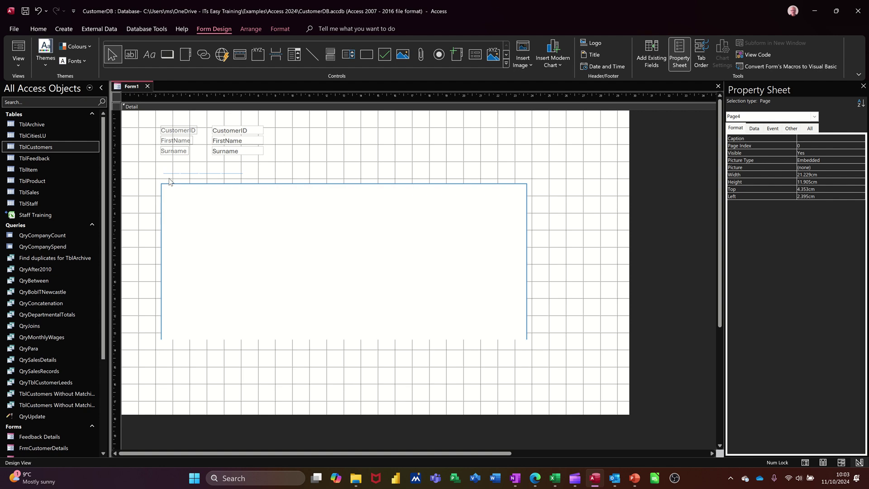
{"action": "left_click", "coordinate": [812, 143]}
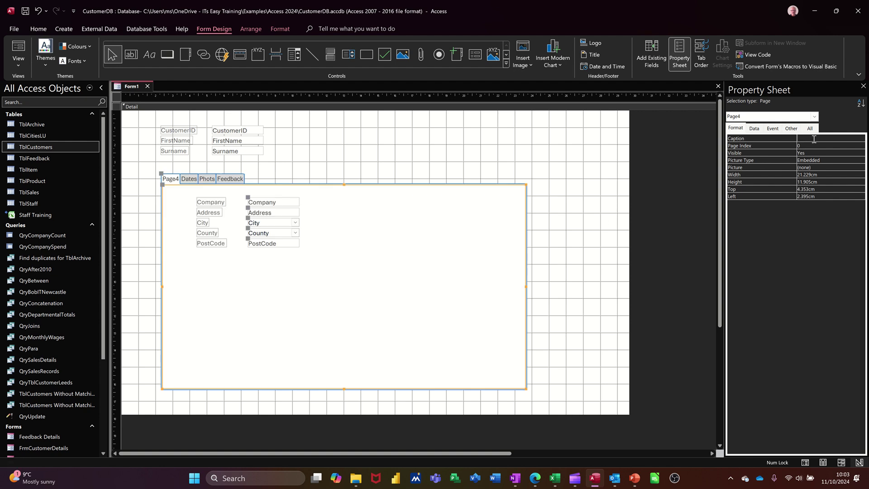
{"action": "left_click", "coordinate": [813, 138]}
{"action": "left_click", "coordinate": [540, 136]}
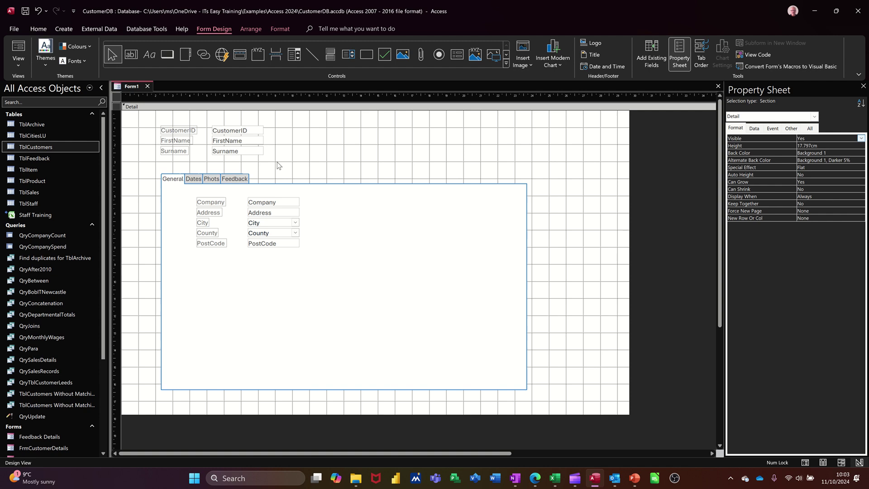
- Display the form in Form View and look through its Dates, Phots, Feedback and General pages
{"action": "left_click", "coordinate": [19, 54]}
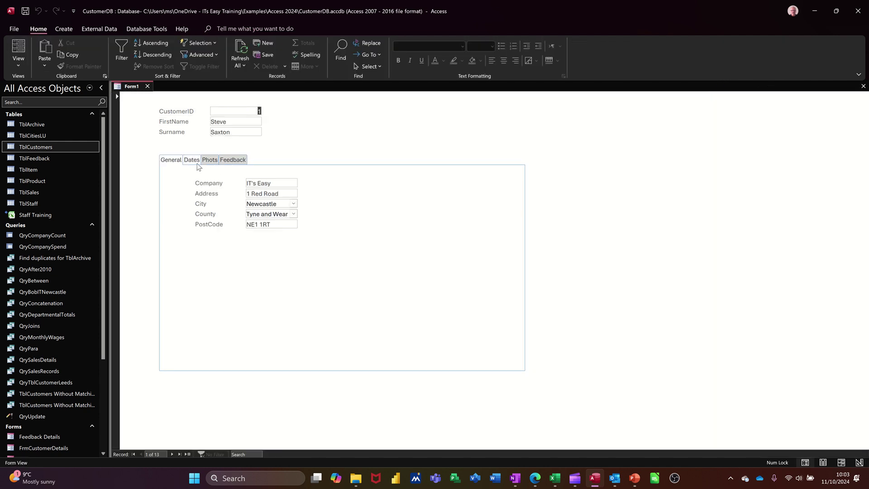
{"action": "left_click", "coordinate": [190, 163]}
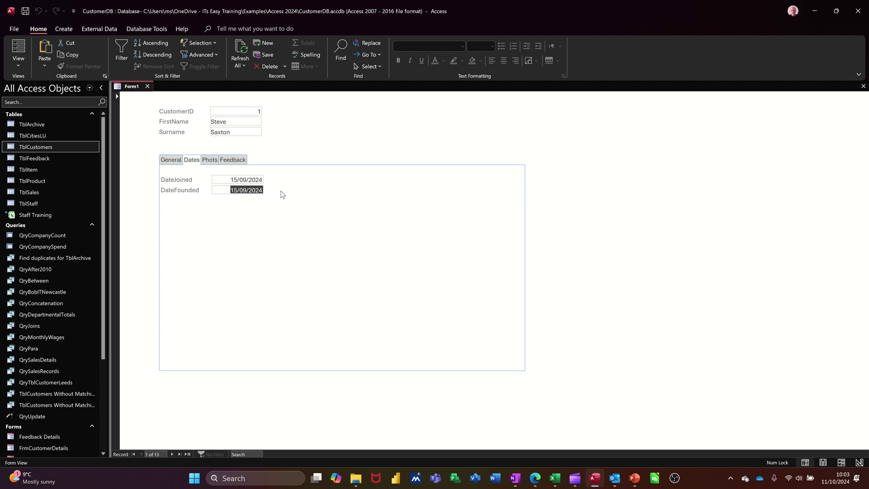
{"action": "left_click", "coordinate": [211, 163]}
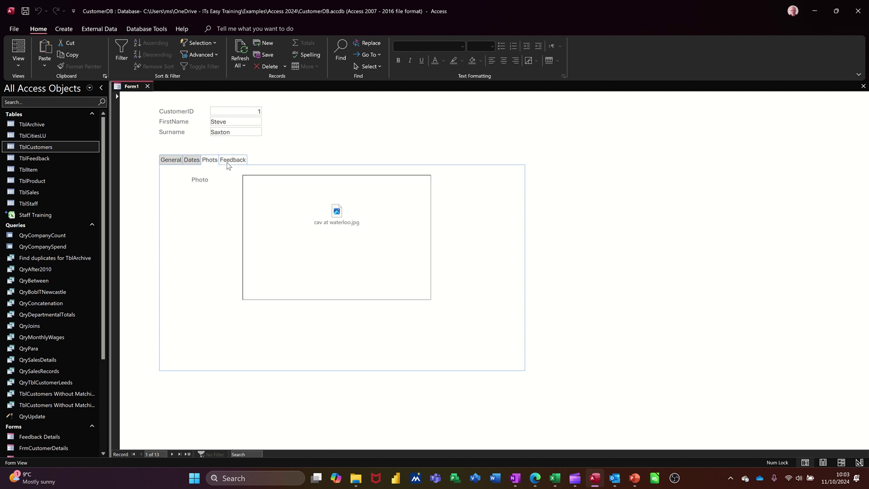
{"action": "left_click", "coordinate": [229, 162]}
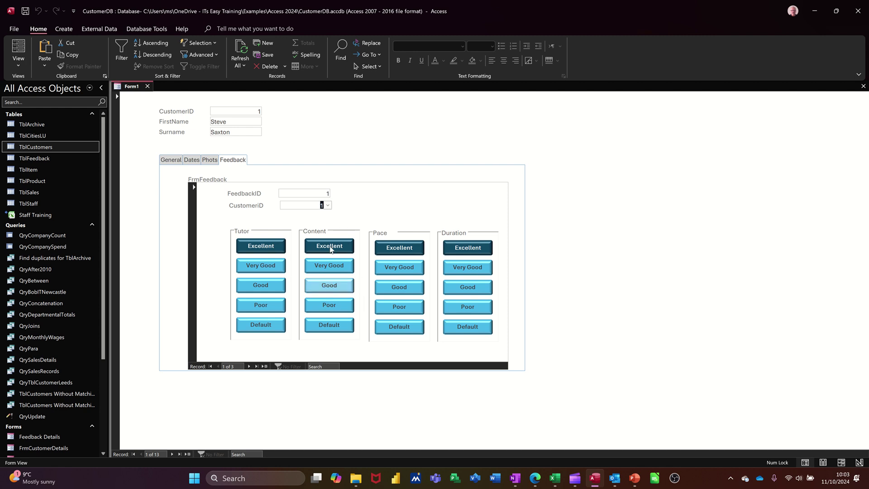
{"action": "left_click", "coordinate": [175, 160]}
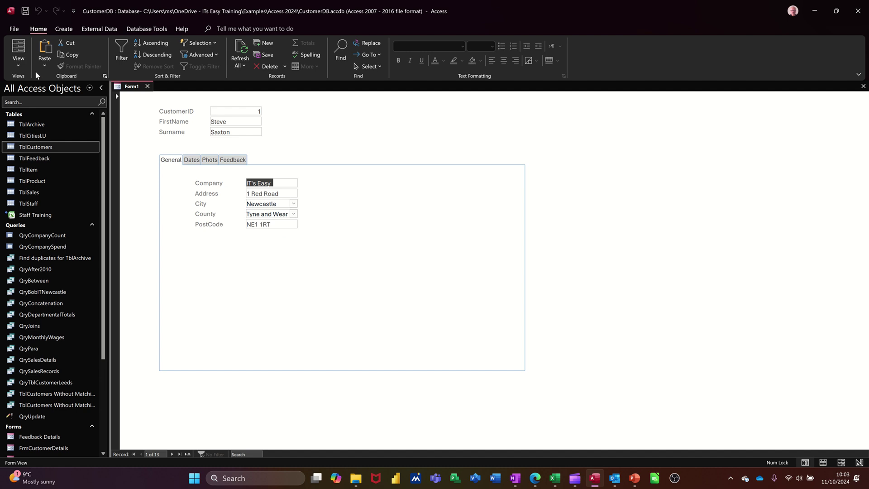
- In Design View, move the Feedback page to the start of the tab control's page order and display the form in Form View
{"action": "left_click", "coordinate": [18, 64]}
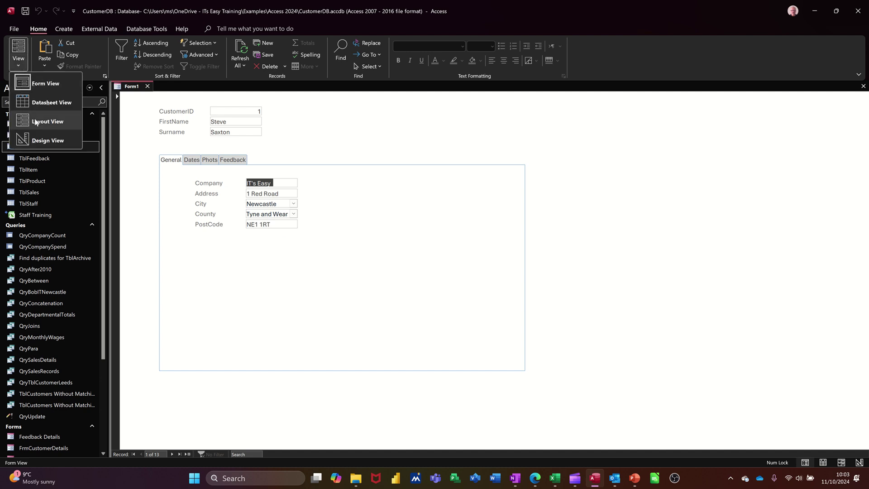
{"action": "left_click", "coordinate": [41, 141]}
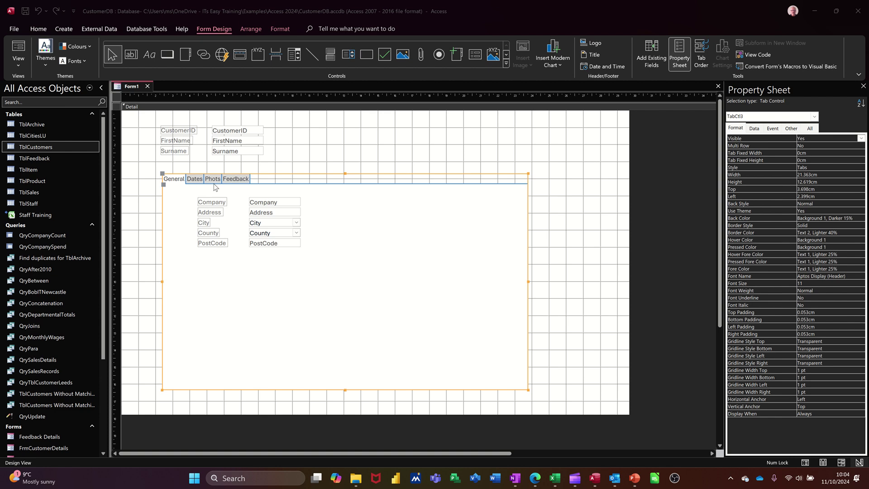
{"action": "left_click", "coordinate": [229, 180]}
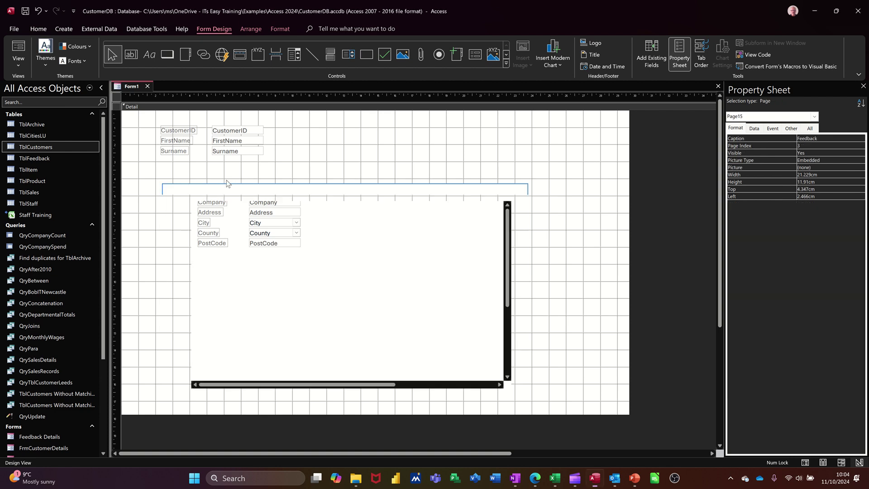
{"action": "right_click", "coordinate": [228, 181]}
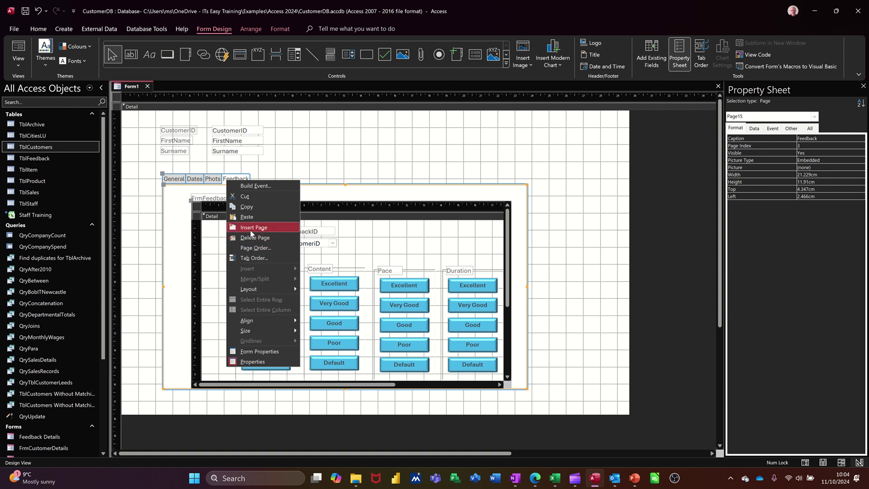
{"action": "left_click", "coordinate": [262, 250]}
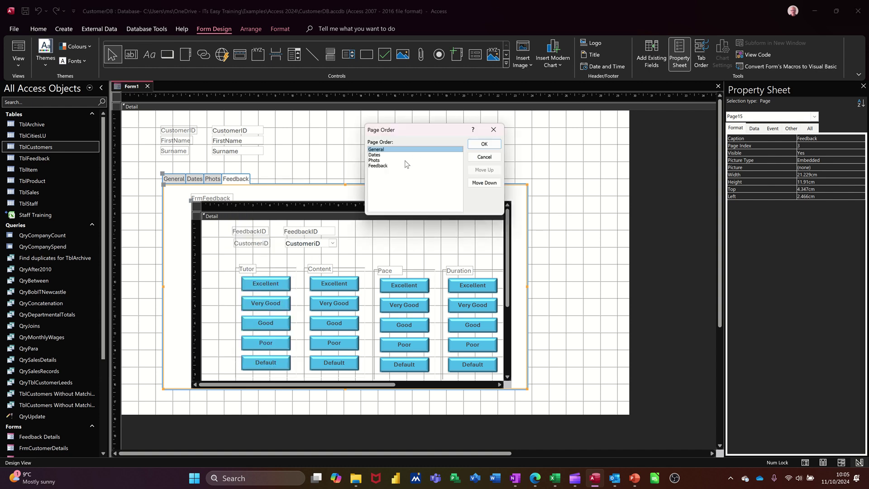
{"action": "left_click", "coordinate": [387, 166]}
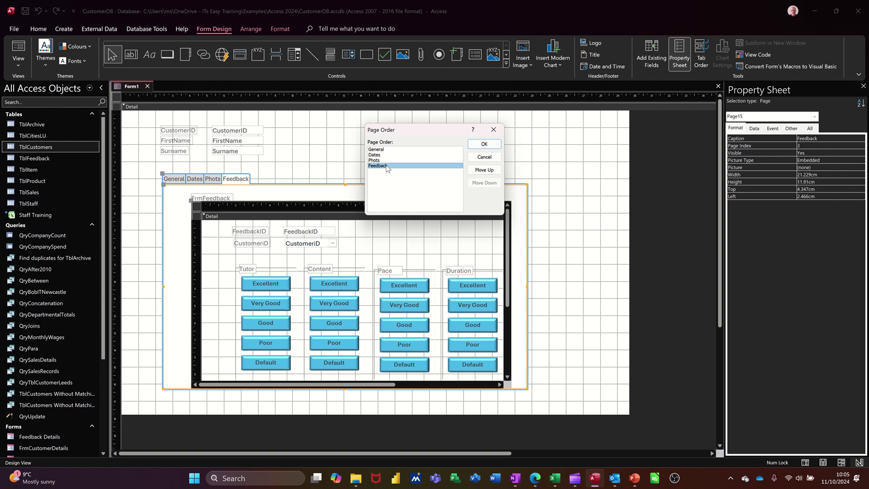
{"action": "left_click", "coordinate": [474, 172]}
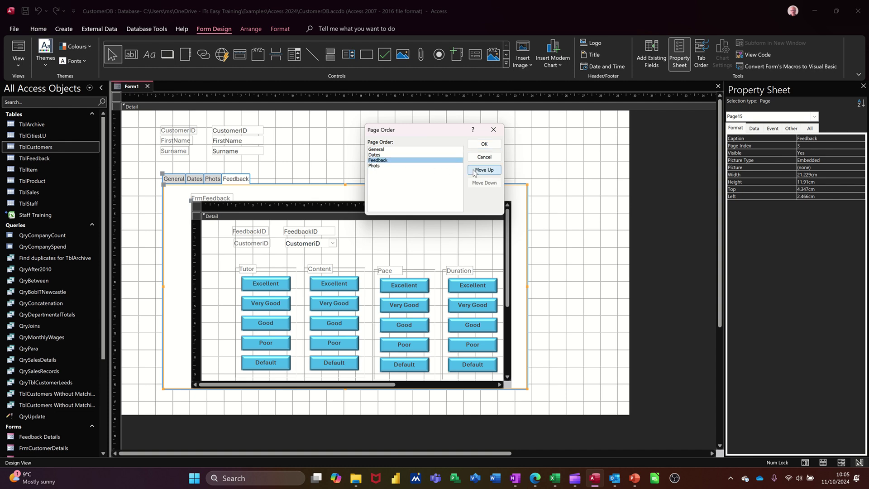
{"action": "left_click", "coordinate": [475, 172]}
{"action": "left_click", "coordinate": [474, 172]}
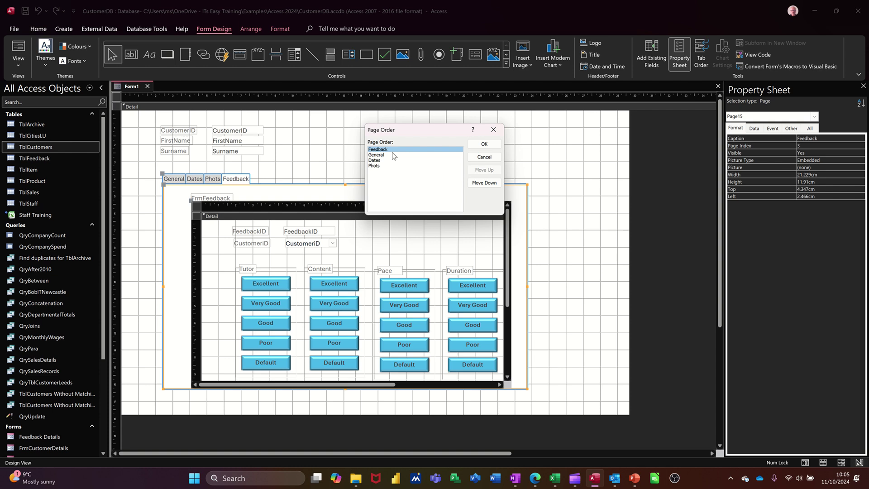
{"action": "left_click", "coordinate": [477, 145]}
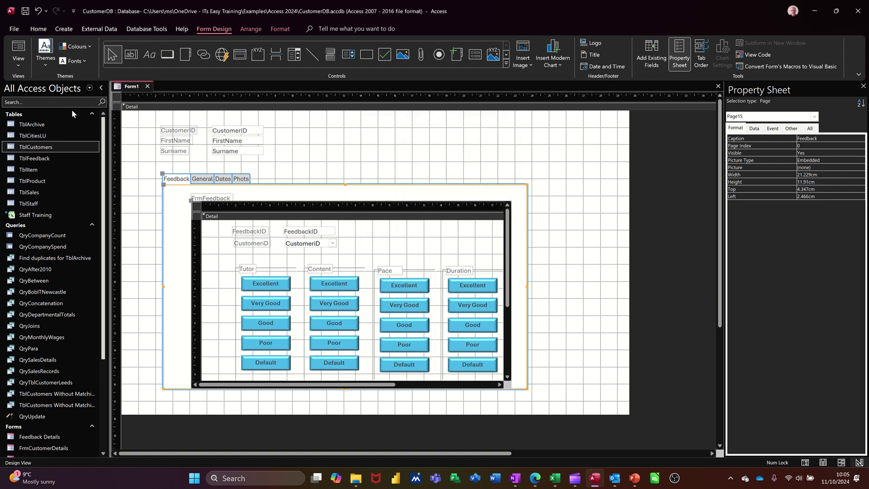
{"action": "left_click", "coordinate": [18, 51]}
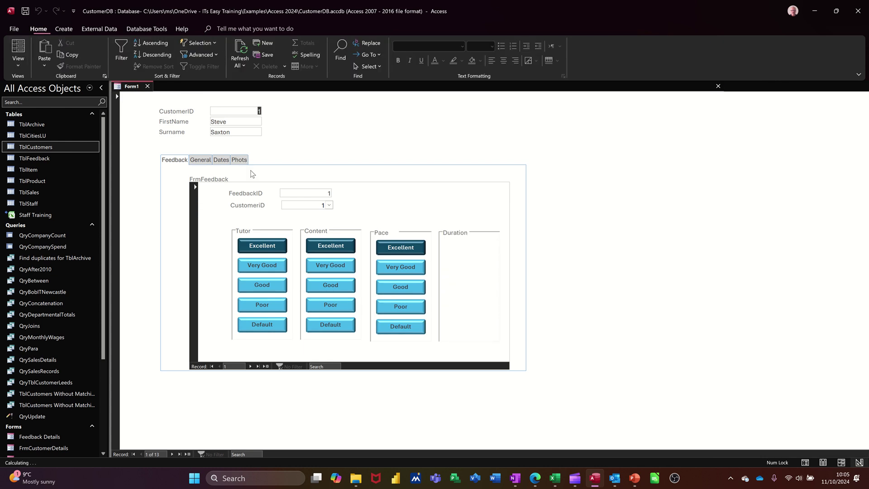